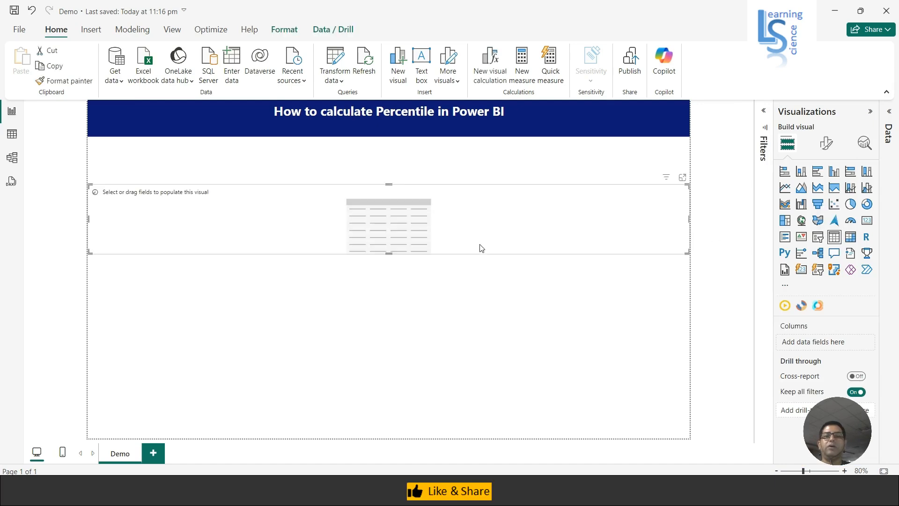
Resize the empty table visual to a narrower, taller block and move it slightly in from the report page's left edge.
drag(389, 255, 390, 339)
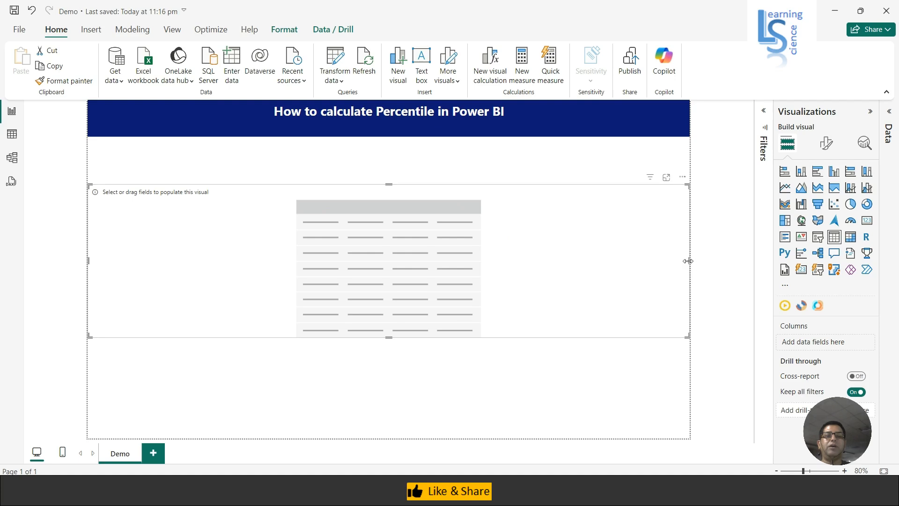
drag(689, 260, 252, 243)
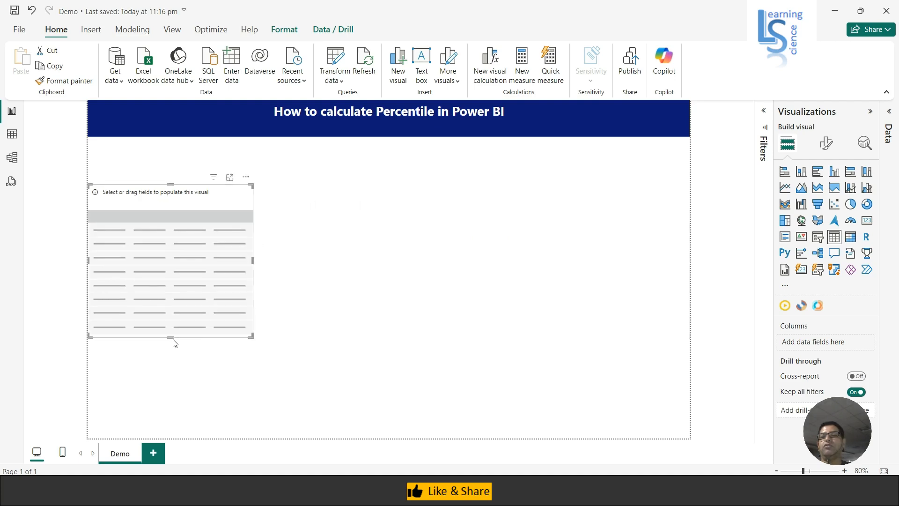
drag(171, 338, 177, 365)
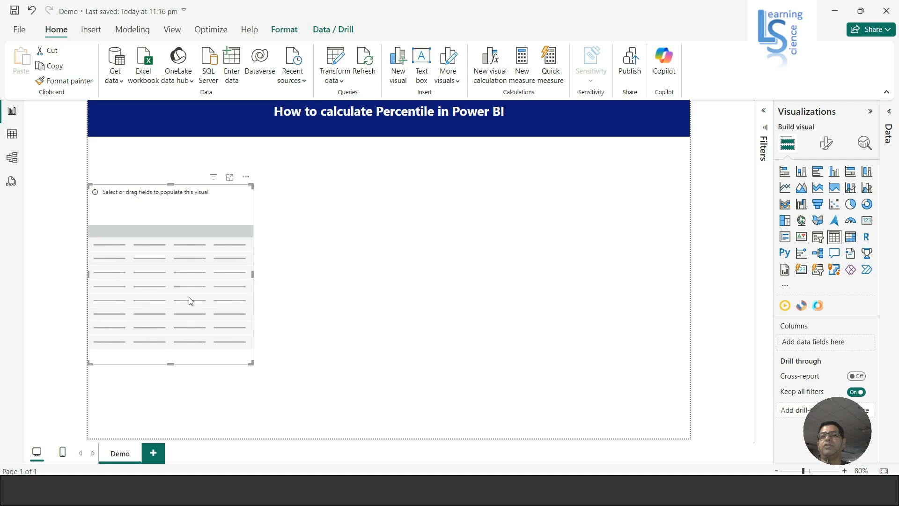
drag(191, 301, 214, 293)
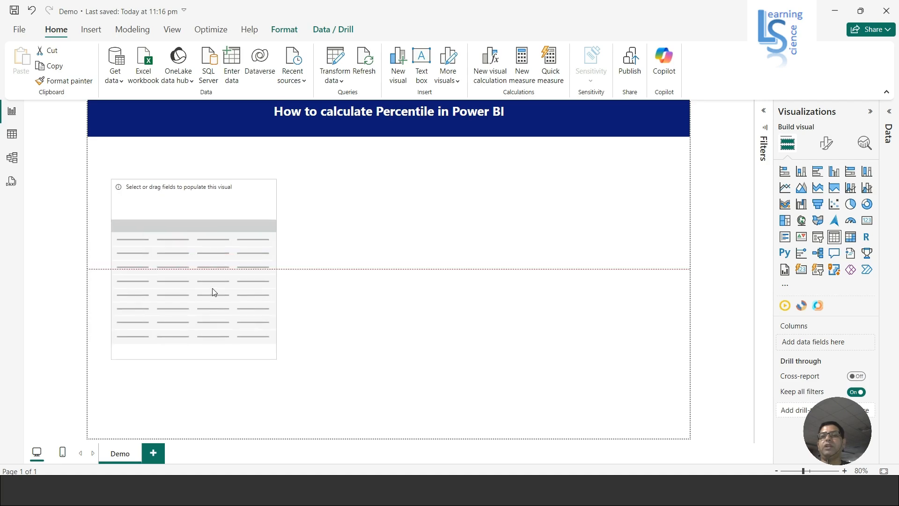
Add Student Name and Score from the Student table as columns of the table visual, with Score set to Don't summarize.
click(889, 113)
drag(862, 181, 733, 342)
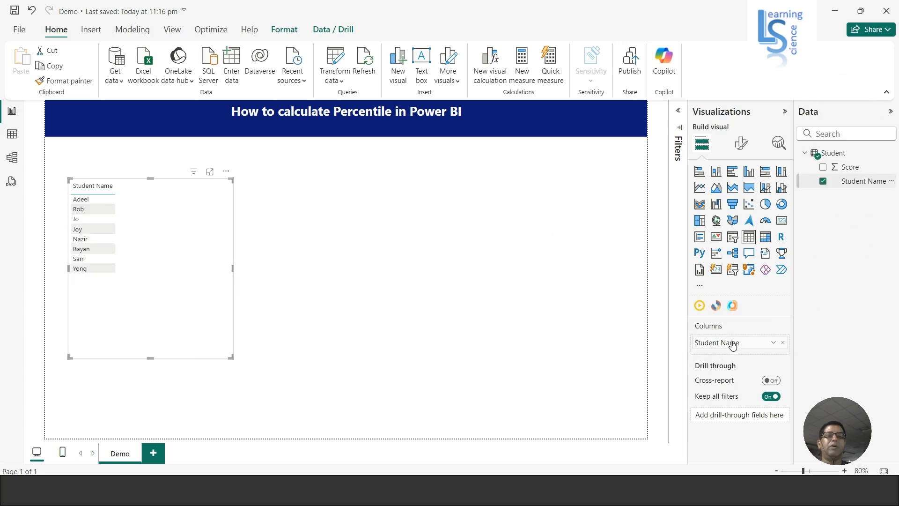
drag(850, 167, 731, 356)
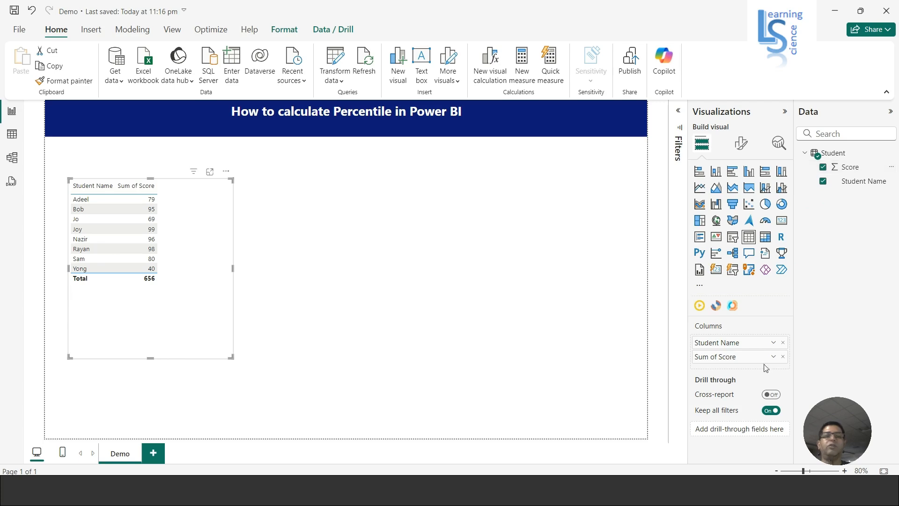
click(774, 358)
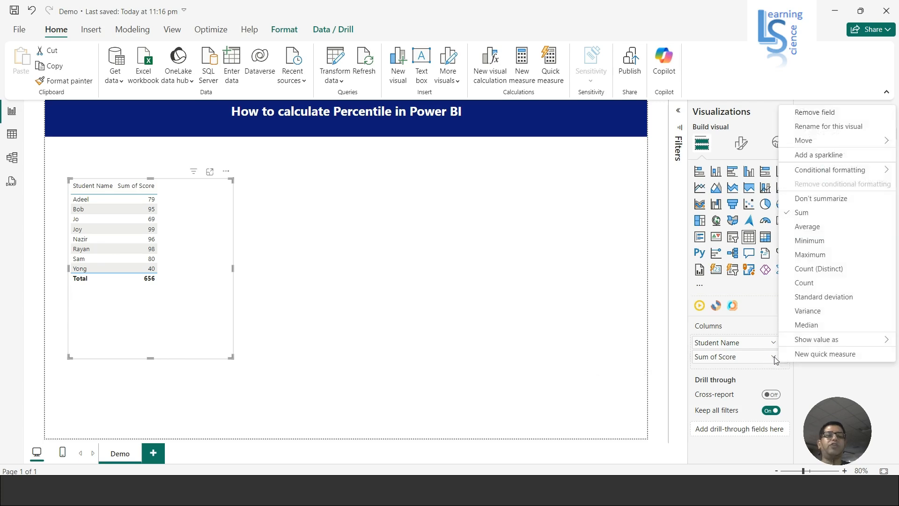
click(816, 199)
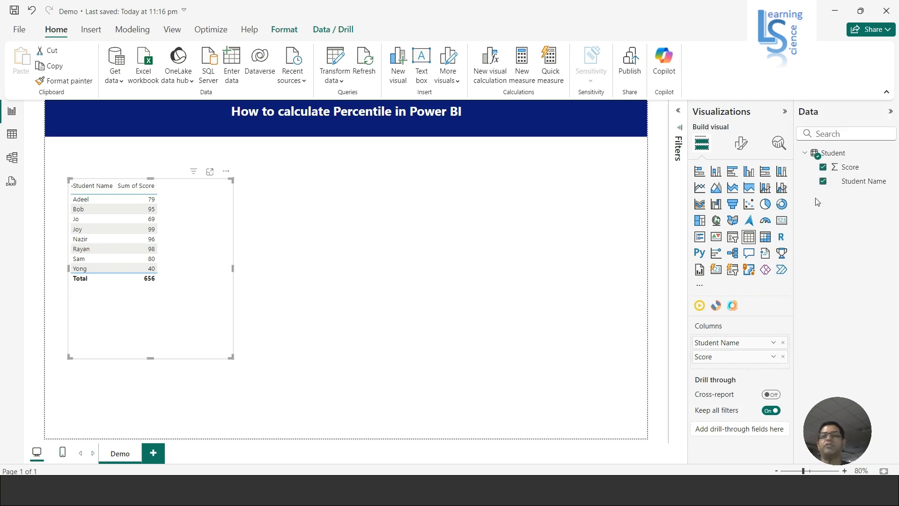
Format the table visual's column headers with font size 16 and bold text.
click(741, 145)
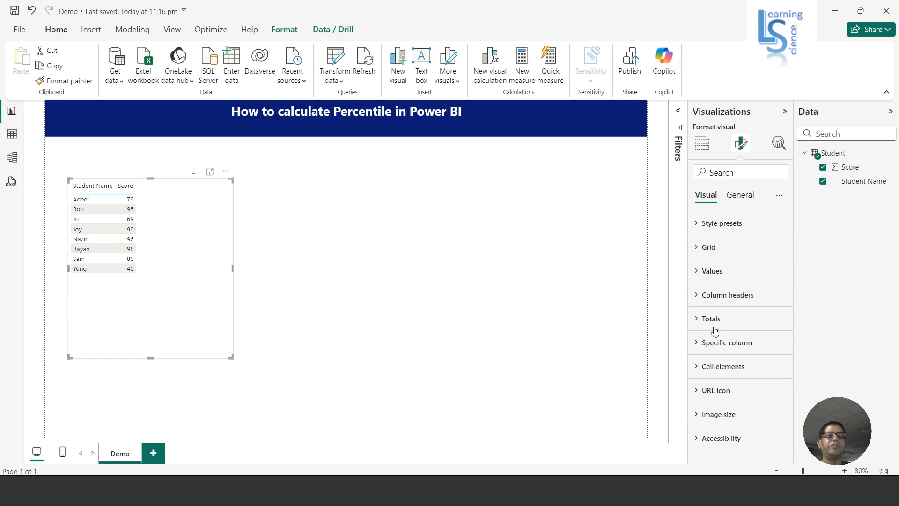
click(697, 300)
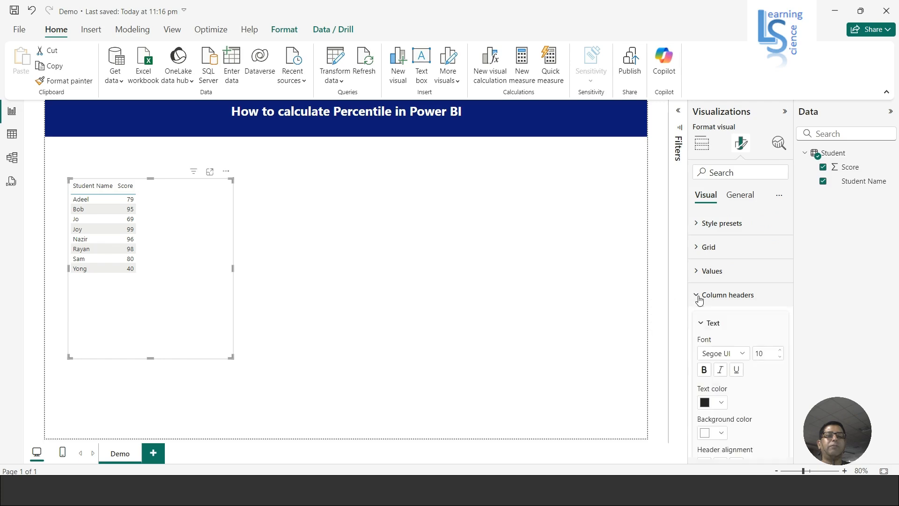
double_click(761, 355)
text(1)
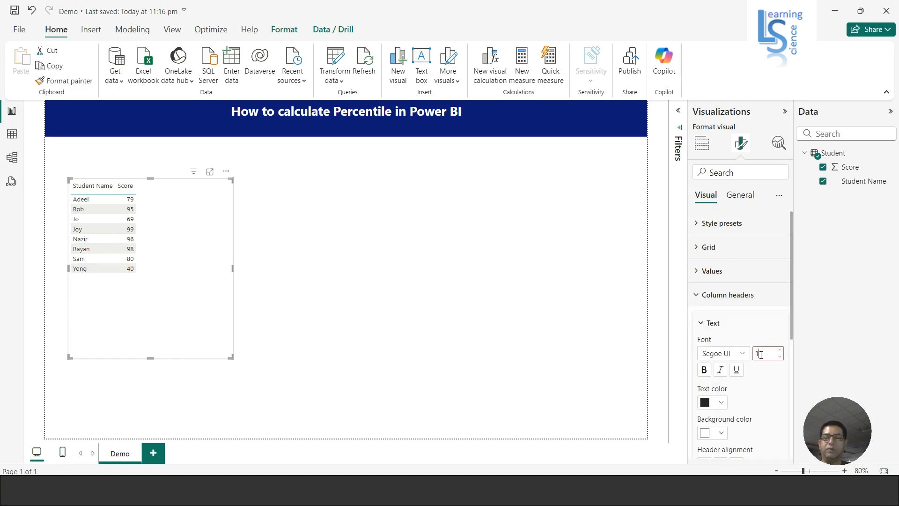
text(6)
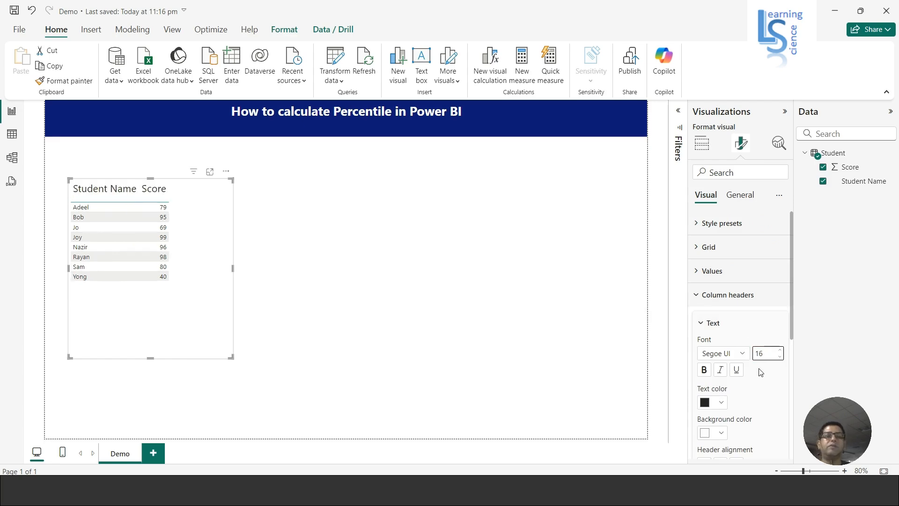
click(704, 370)
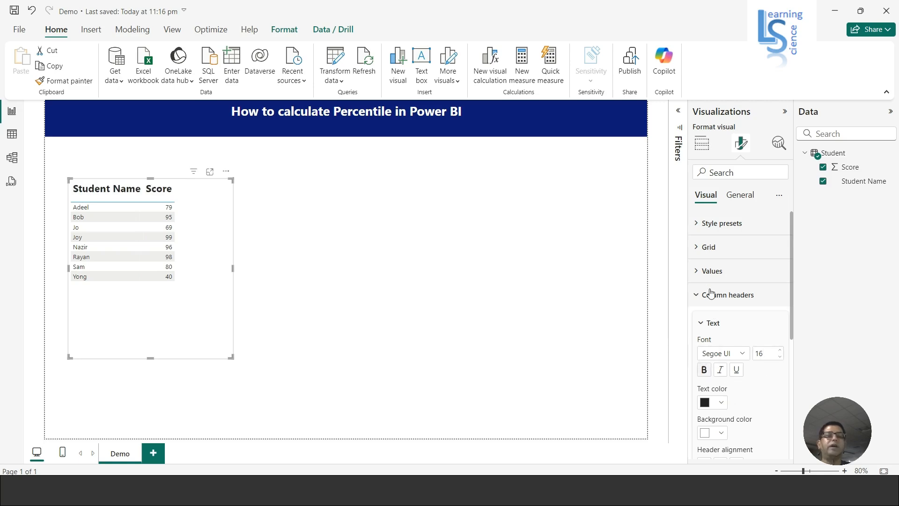
Set the font size of the table visual's values to 16.
click(698, 273)
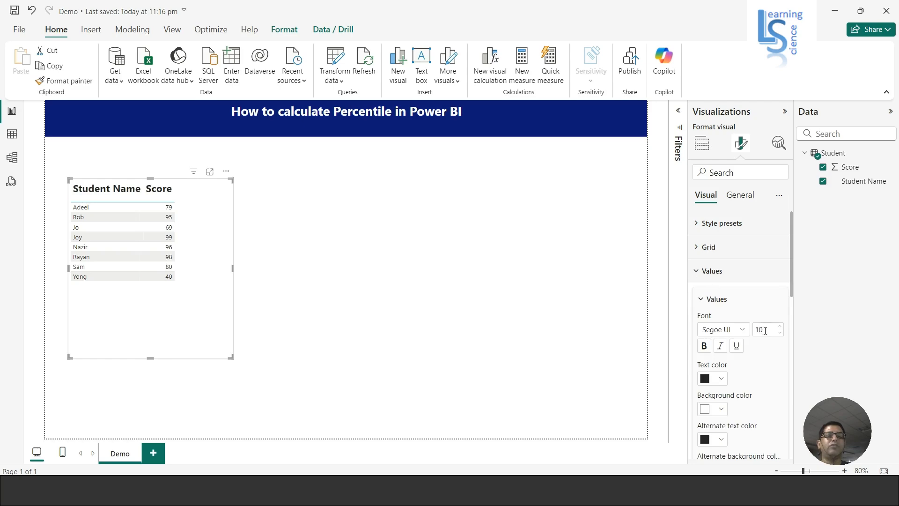
double_click(765, 330)
text(16)
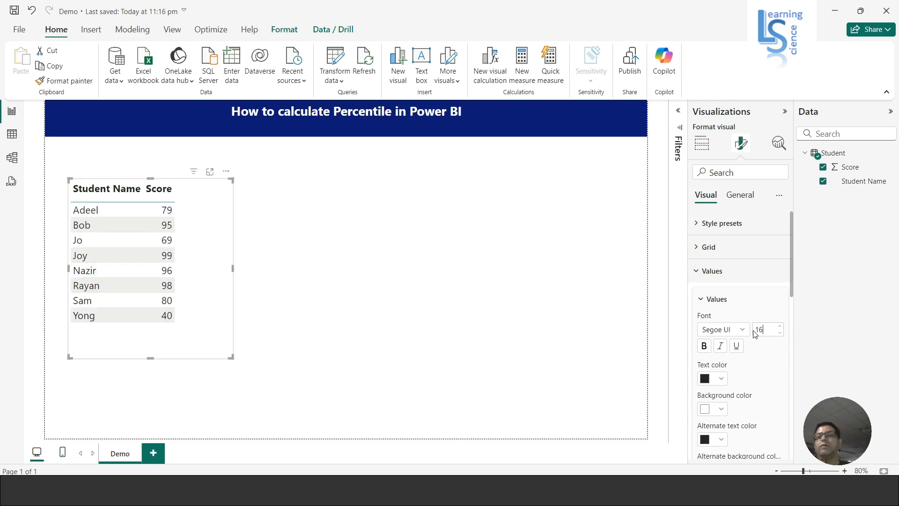
click(785, 111)
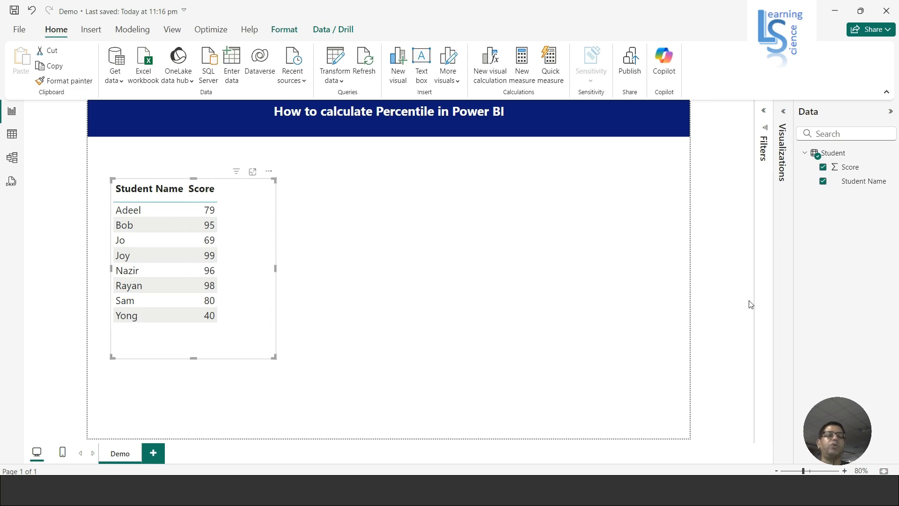
Create a new measure in the Student table and name it Score Per.
right_click(865, 182)
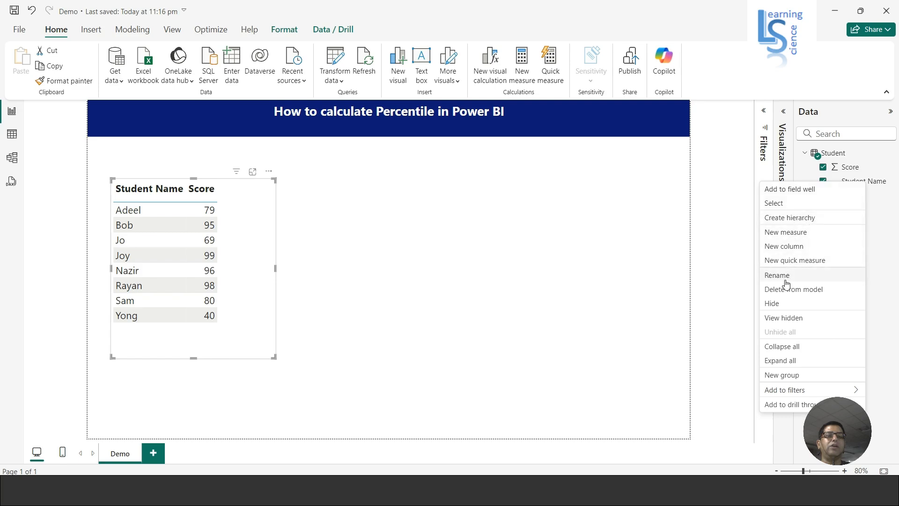
click(777, 233)
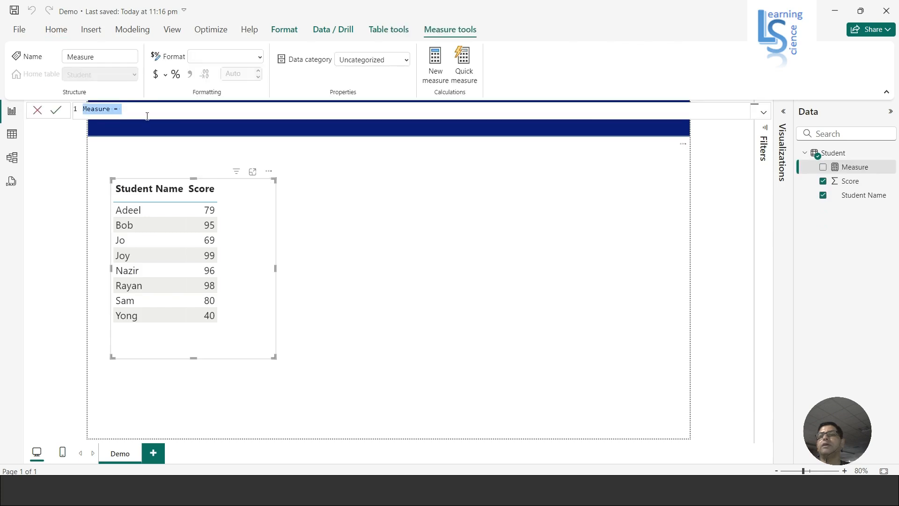
click(148, 114)
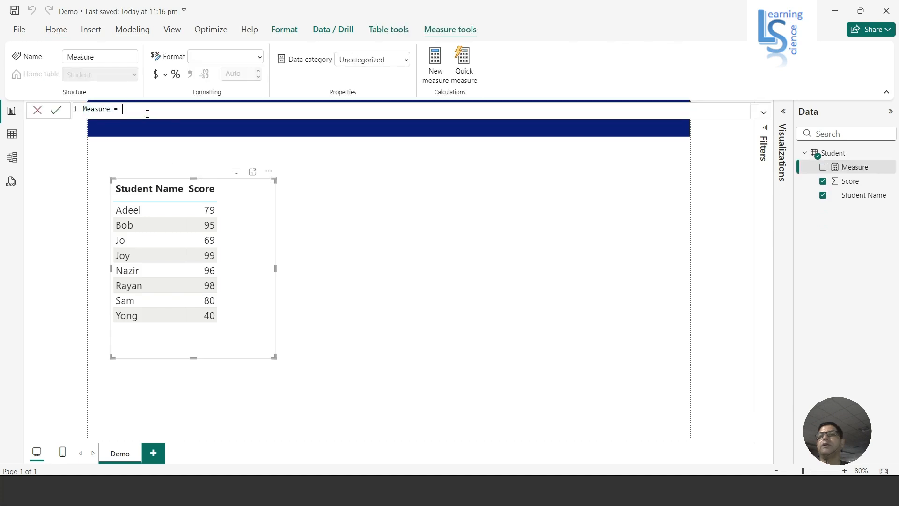
double_click(110, 109)
text(Sc)
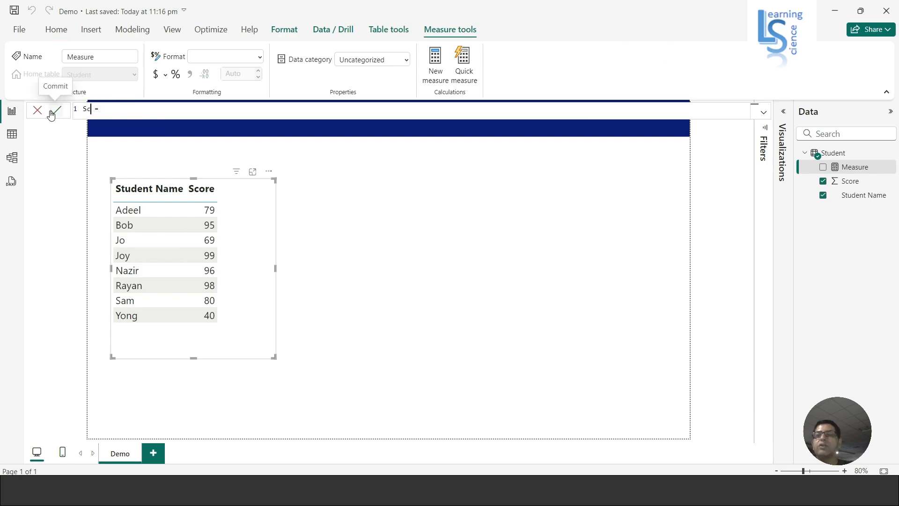
text(ore)
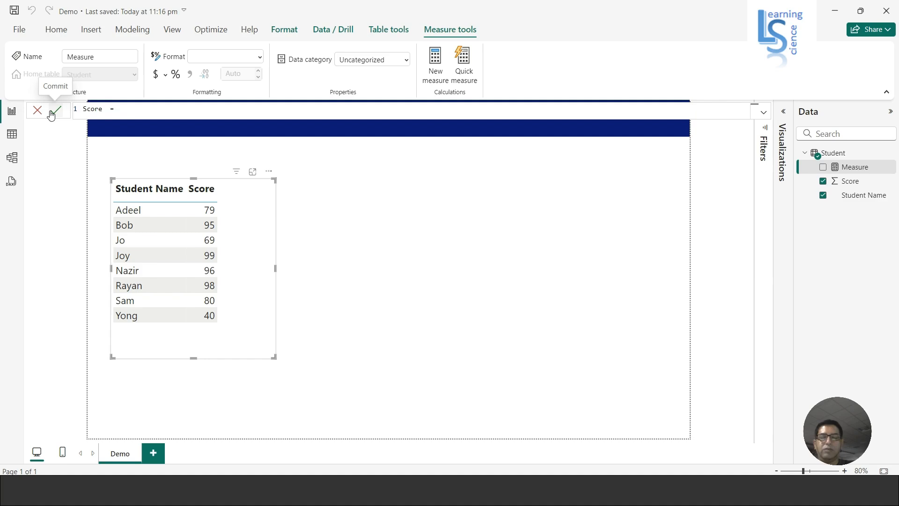
text( Per)
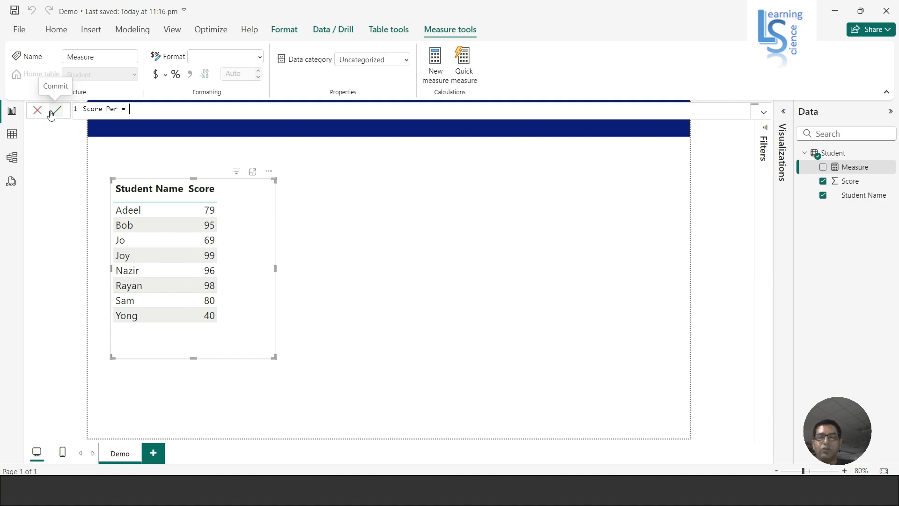
Define the Score Per measure as PERCENTILE.INC(Student[Score],0.95), commit it and leave the formula.
text( = Pe)
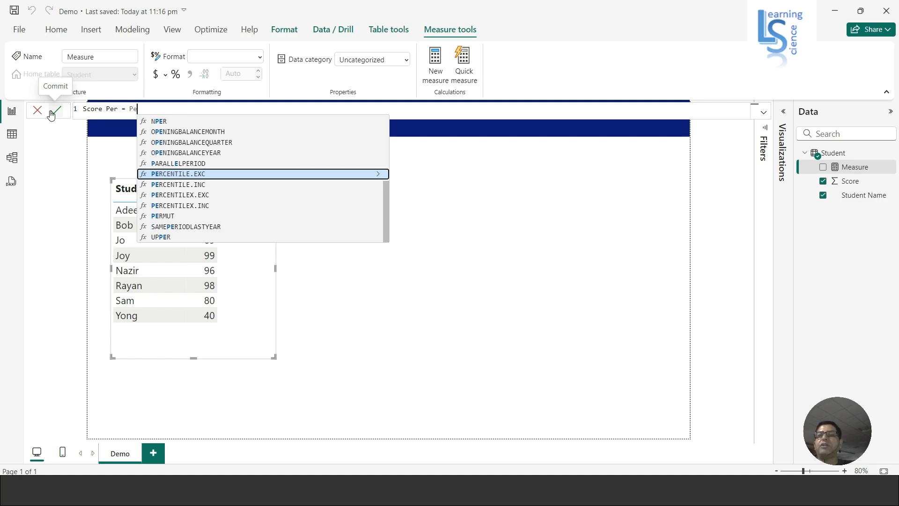
key(Down)
key(Tab)
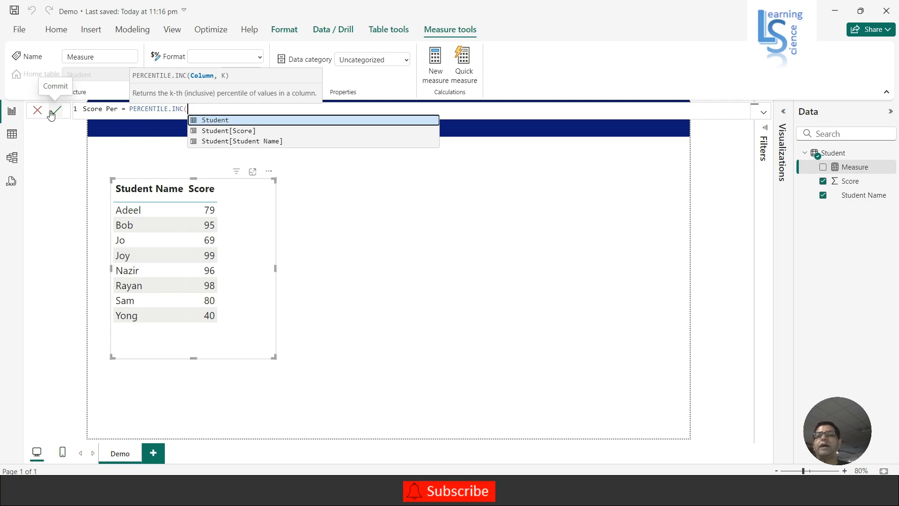
click(211, 132)
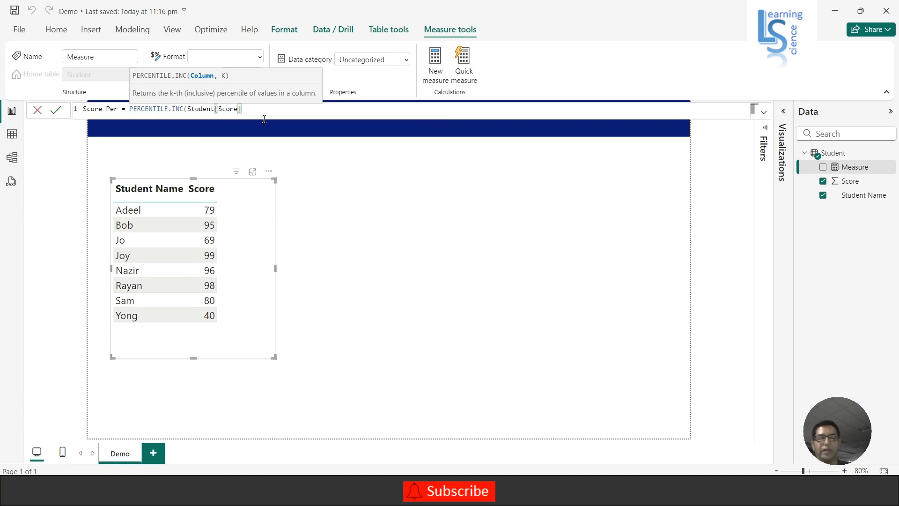
text(,)
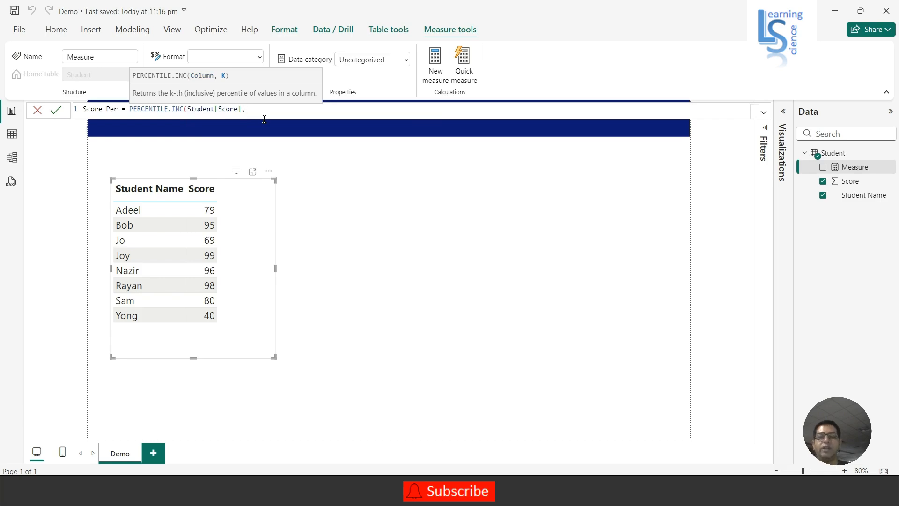
text(0.95)
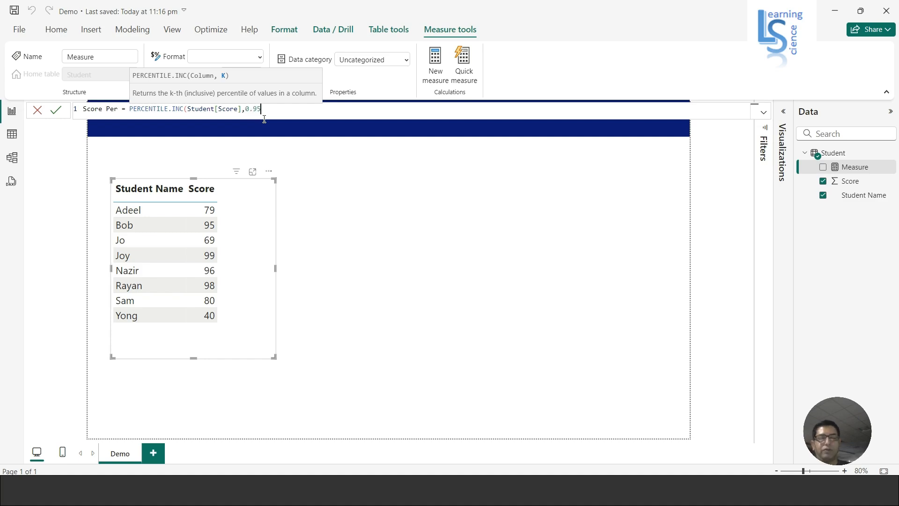
text())
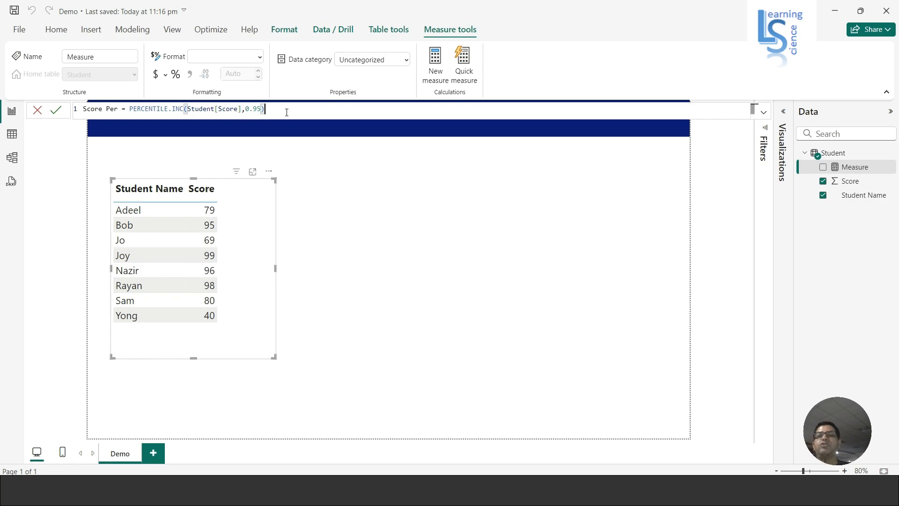
ctrl+scroll(282, 115, up, 5)
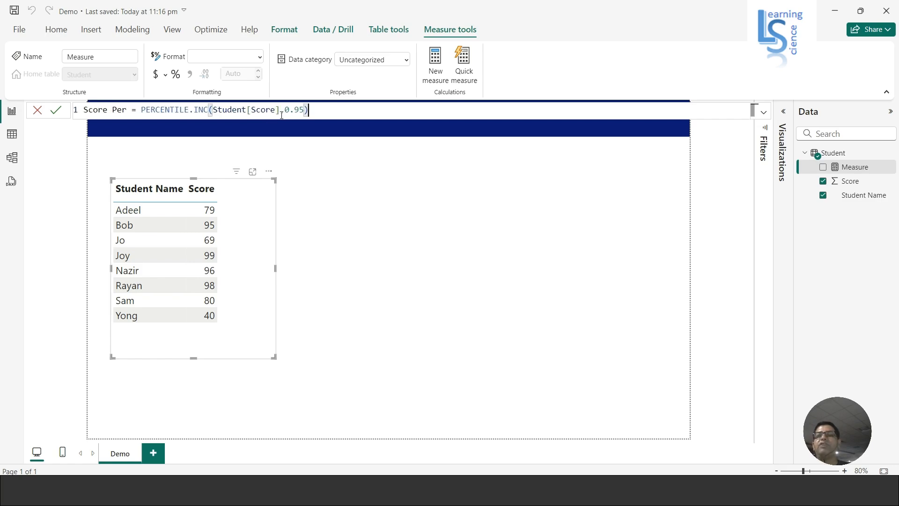
ctrl+scroll(282, 115, up, 4)
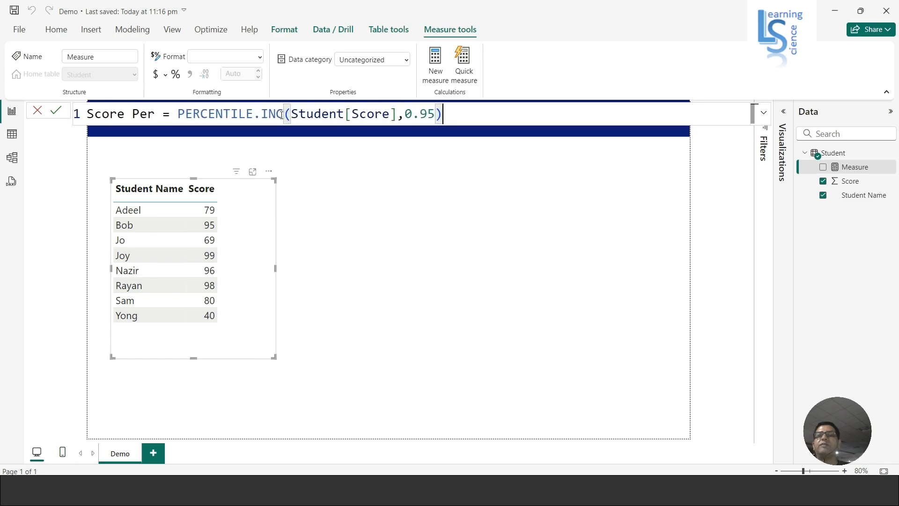
ctrl+scroll(281, 115, up, 1)
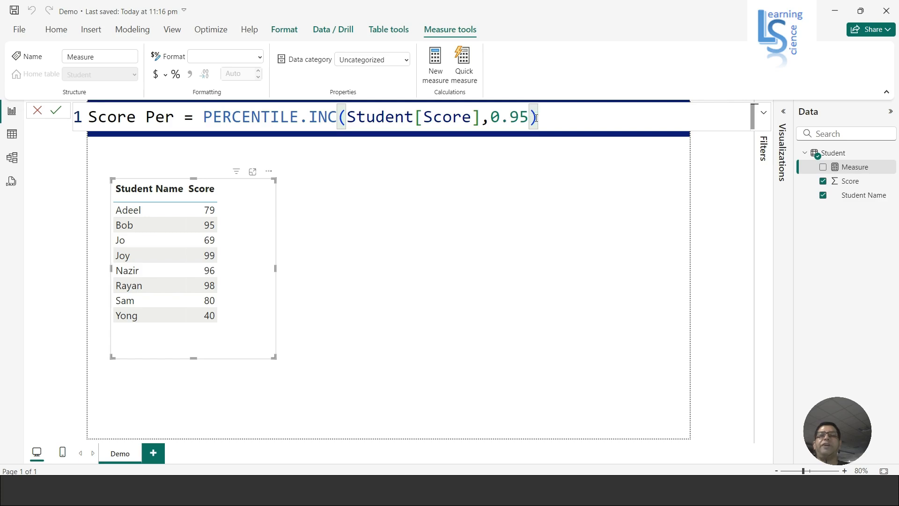
click(56, 110)
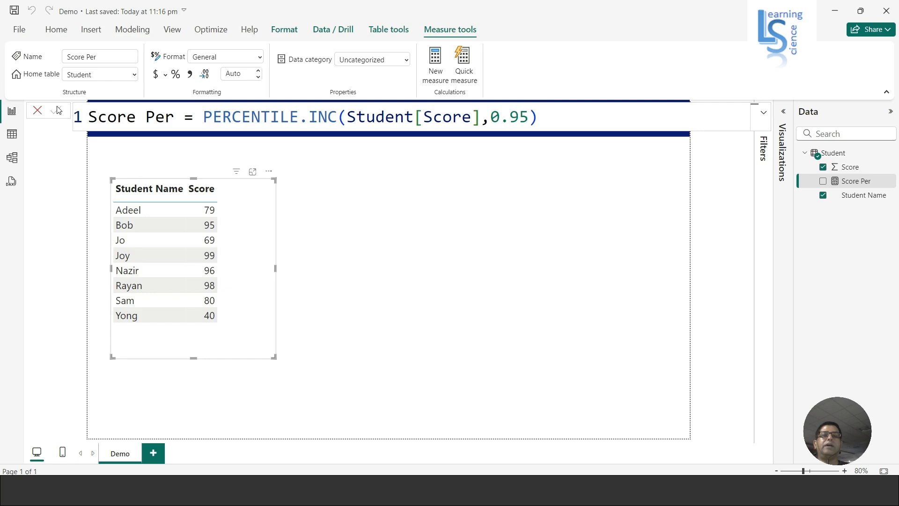
click(561, 117)
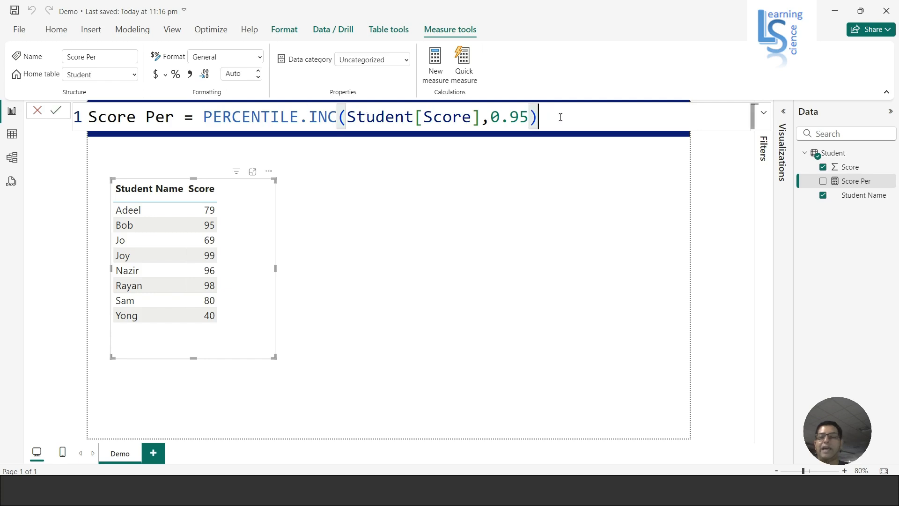
key(Escape)
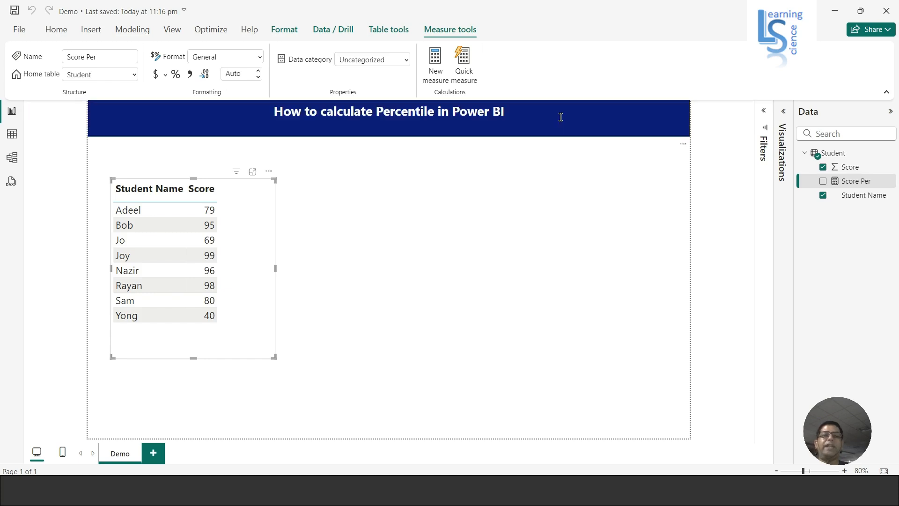
Add a card visual showing the Score Per measure in the empty area beside the student table and enlarge it slightly.
click(785, 116)
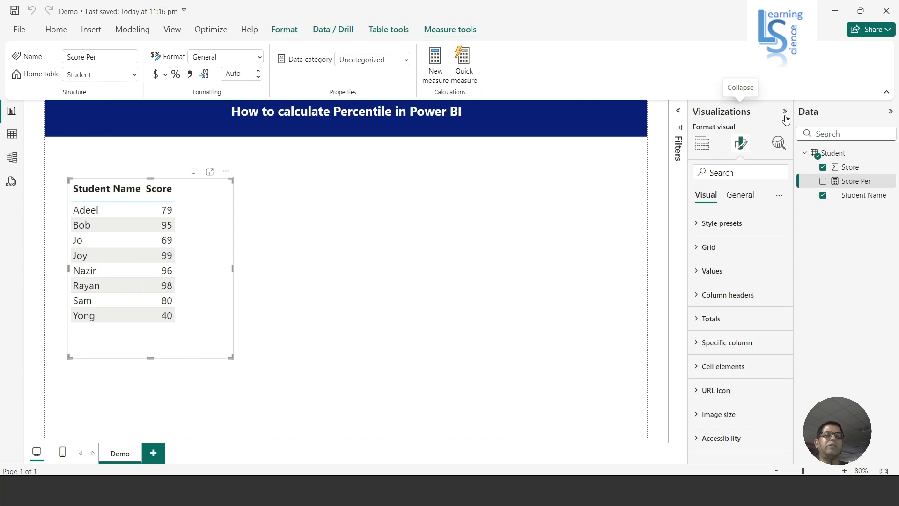
click(703, 145)
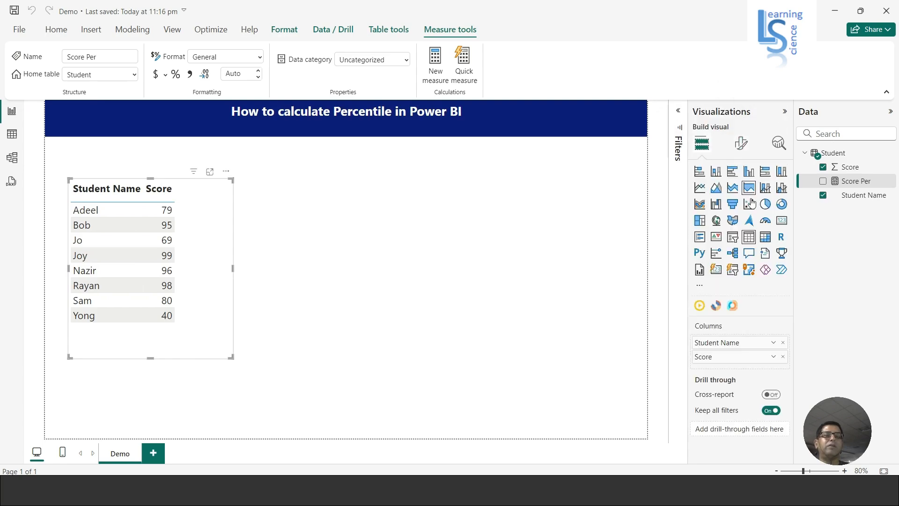
click(782, 222)
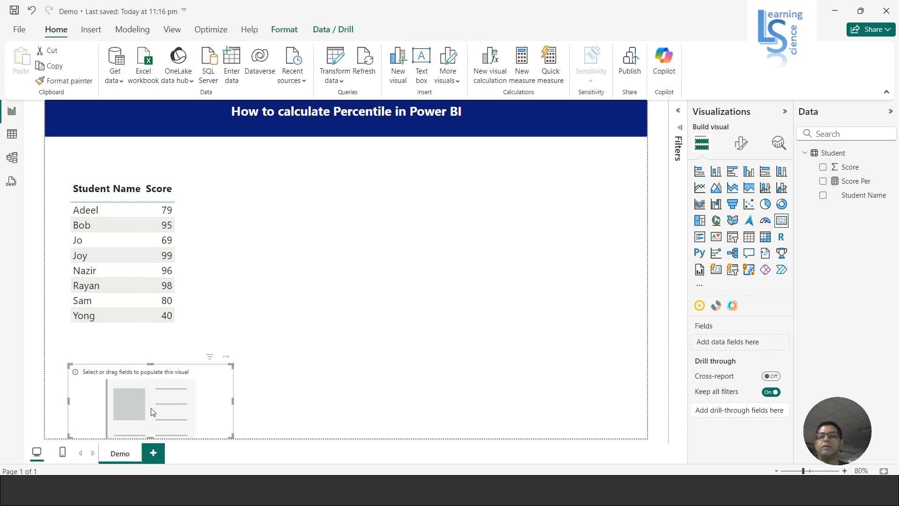
drag(154, 411, 395, 241)
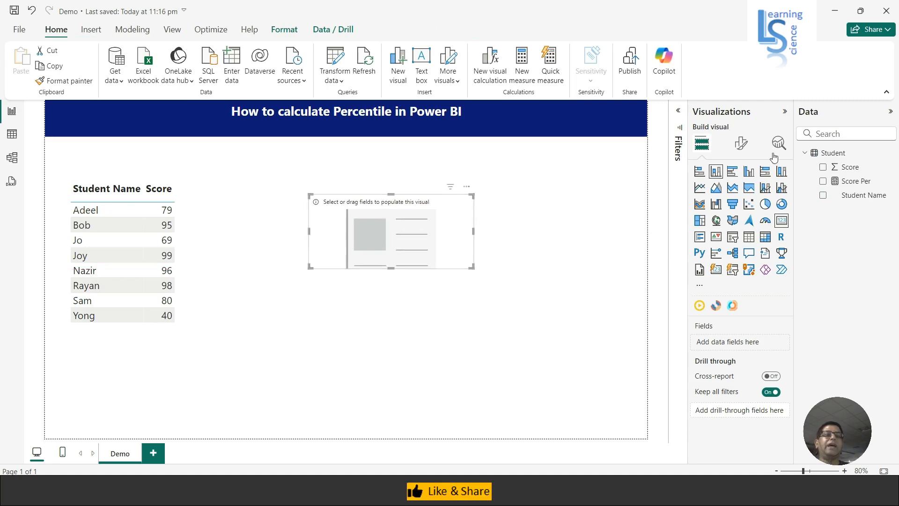
drag(864, 185, 743, 344)
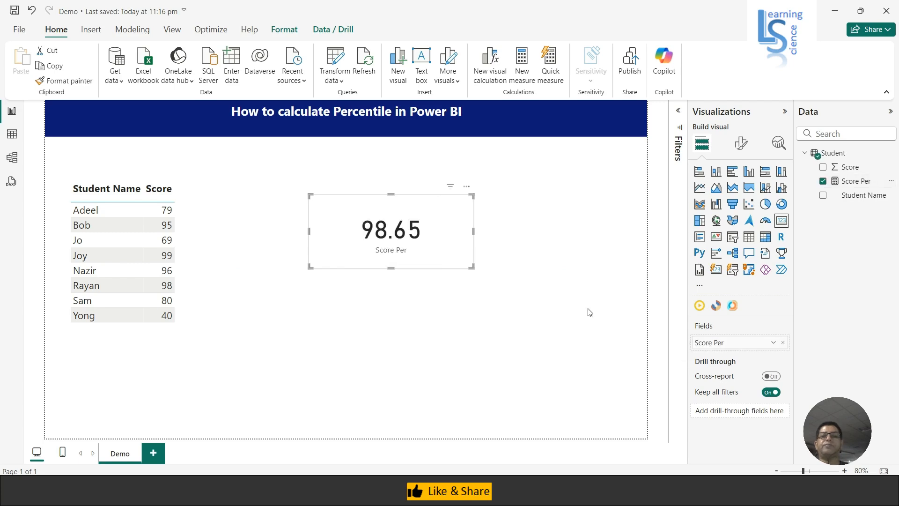
drag(471, 267, 479, 273)
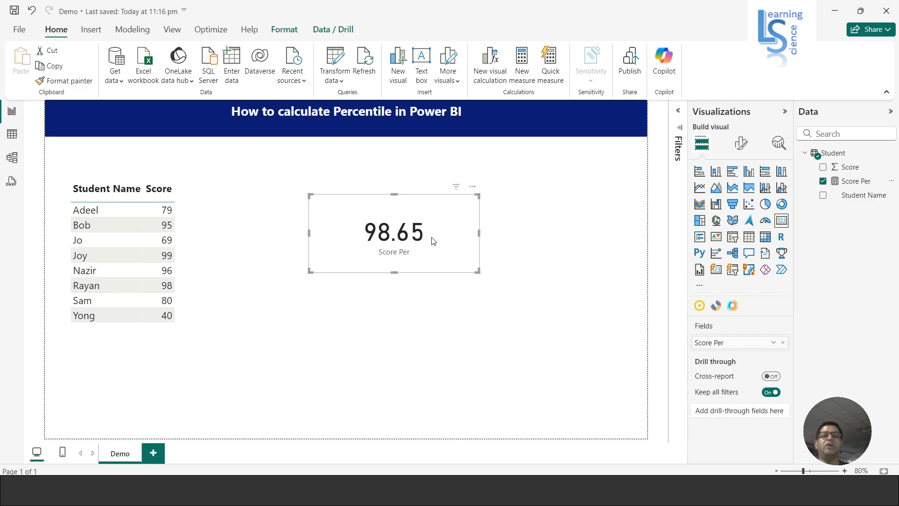
Change the percentile argument in the Score Per measure's PERCENTILE.INC formula to 0 and commit it.
click(858, 181)
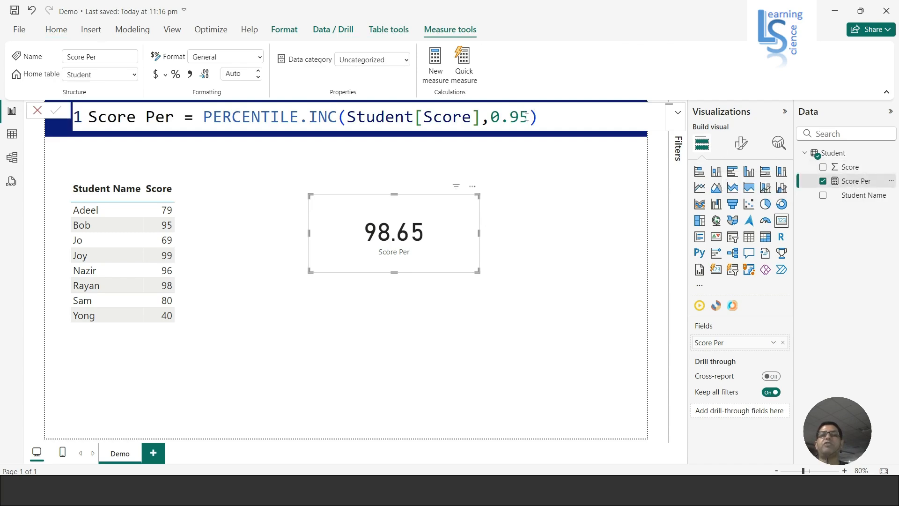
drag(526, 117, 502, 118)
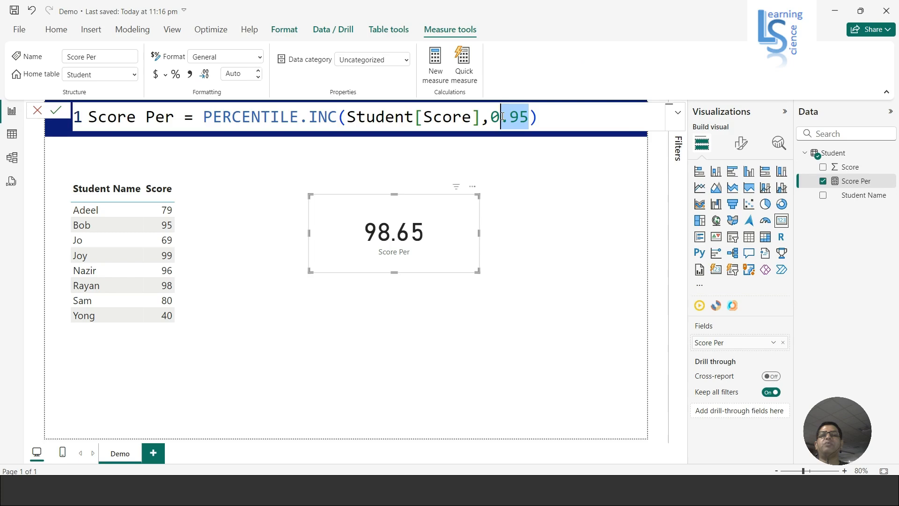
key(BackSpace)
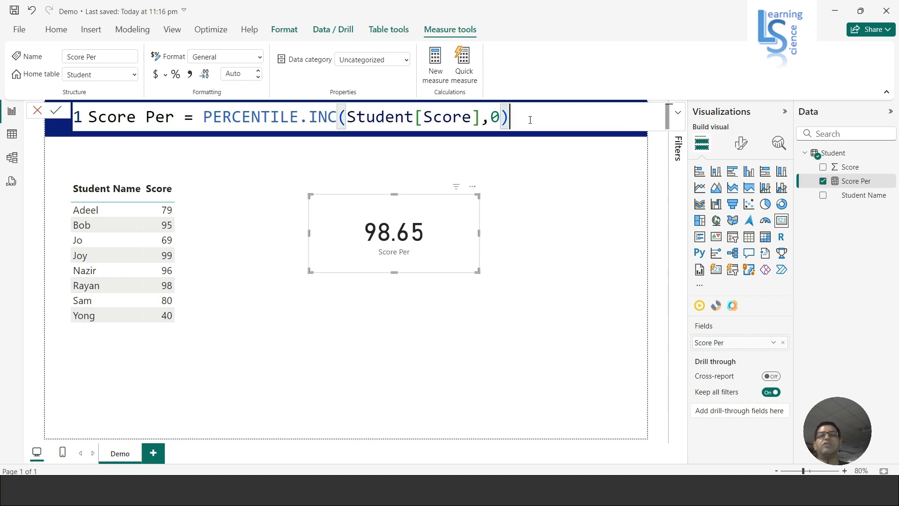
key(Return)
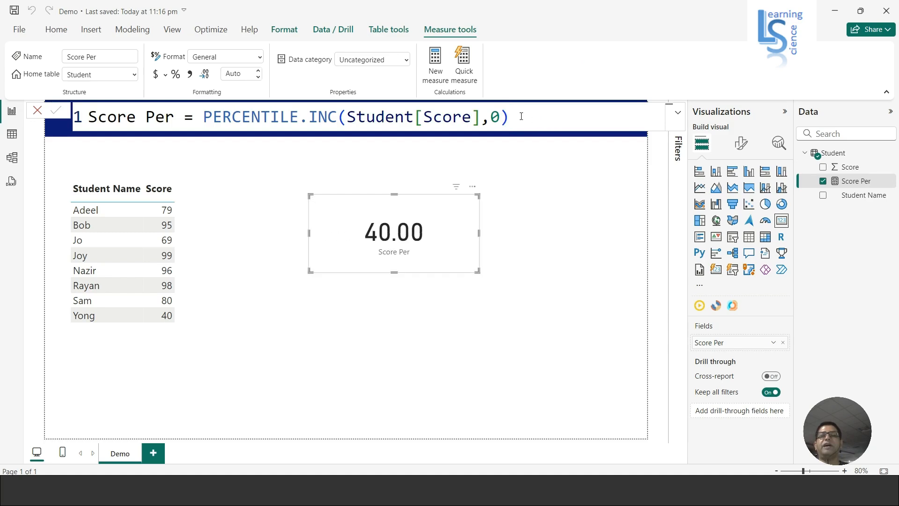
Set the percentile argument of the Score Per measure to 1 and commit the formula.
drag(499, 114, 492, 114)
text(1)
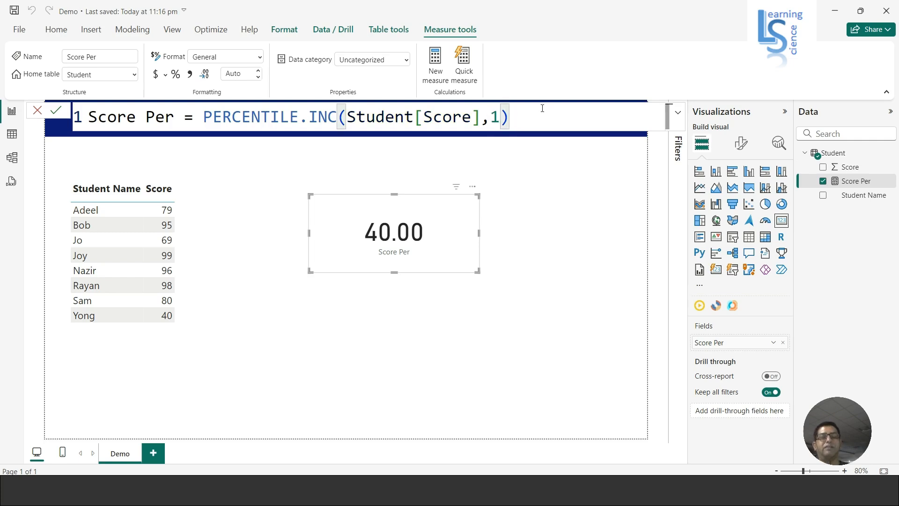
key(Return)
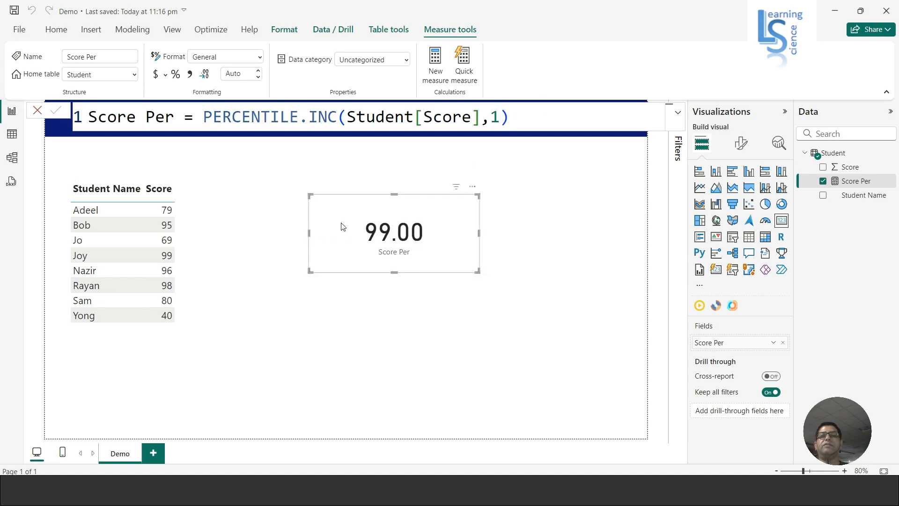
Redefine the Score Per measure as PERCENTILE.INC(Student[Score],0.90) and commit the formula.
double_click(496, 117)
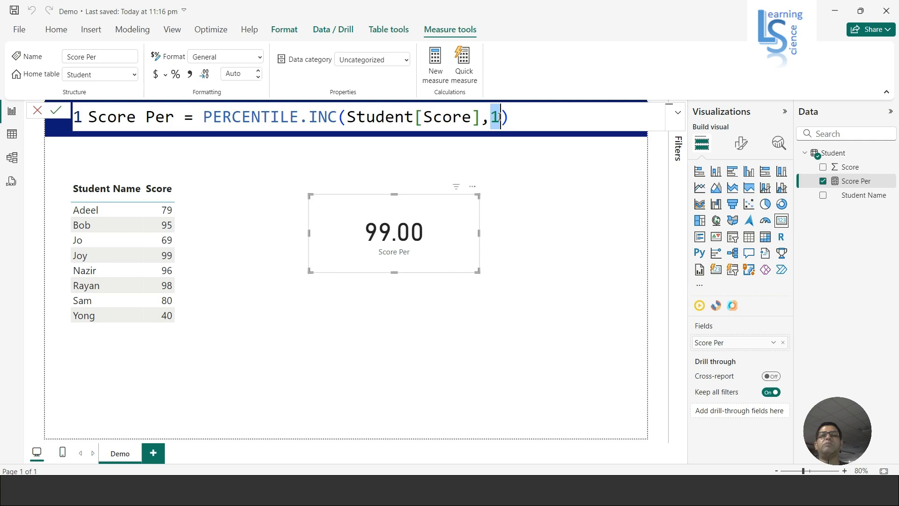
text(0.9)
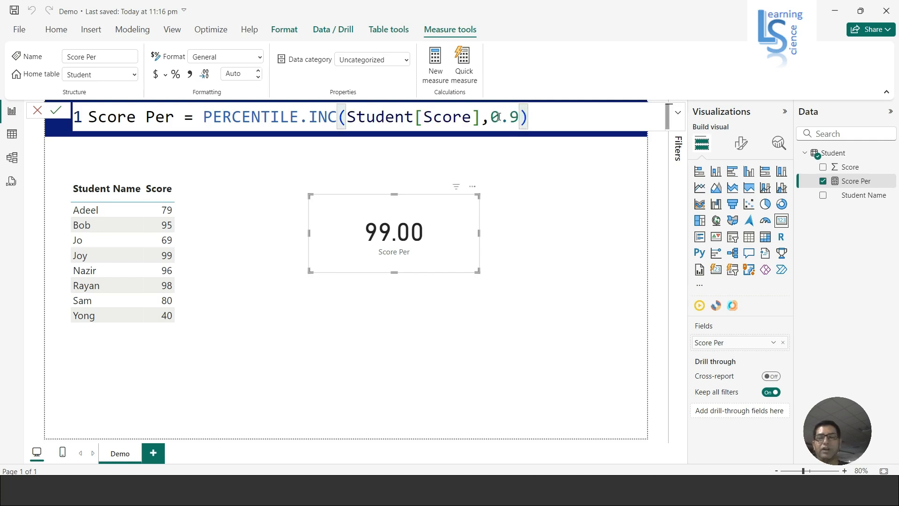
text(5)
key(BackSpace)
text(0)
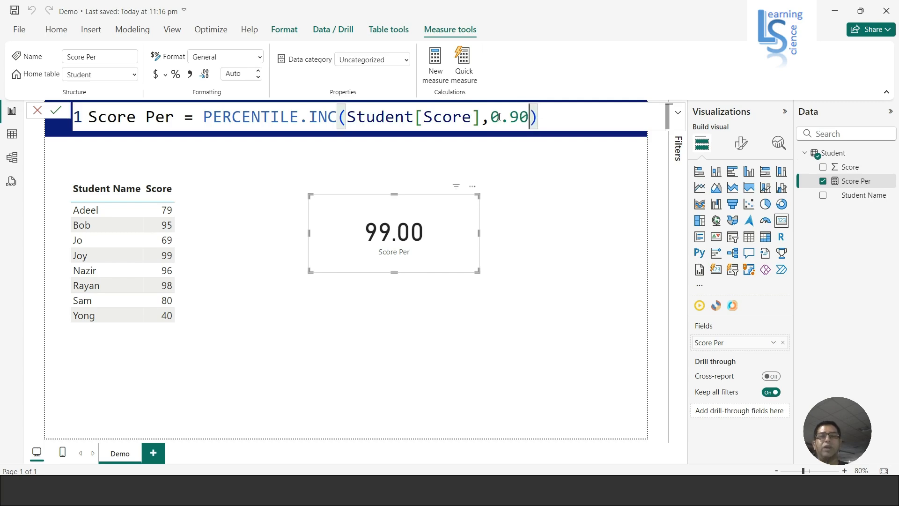
key(Return)
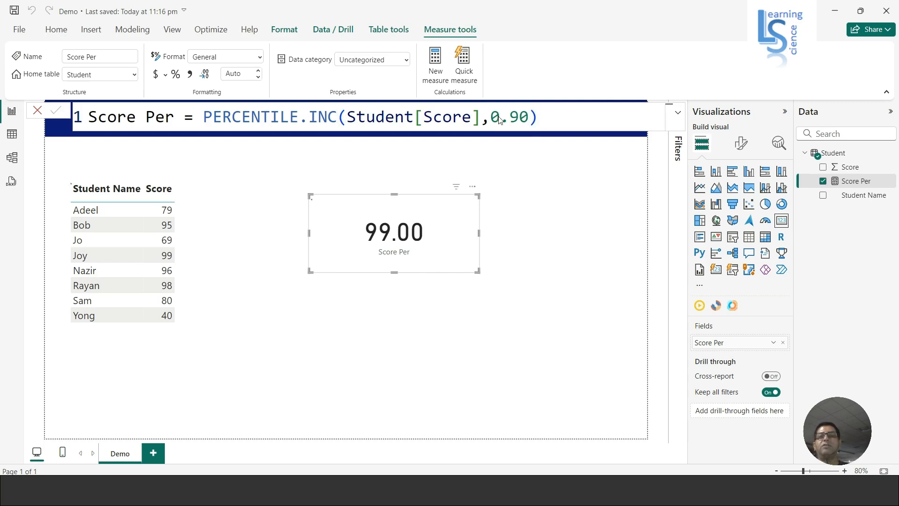